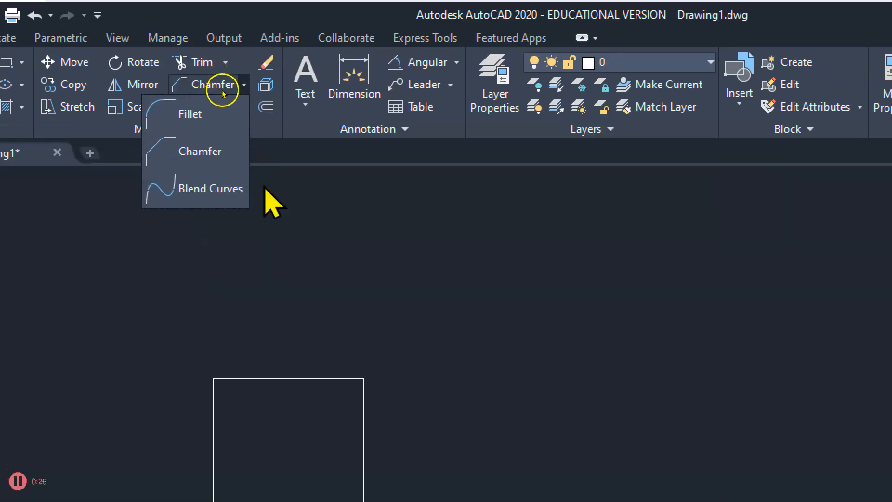
Step: Fillet the rectangle's upper-right corner with a radius of 2
click(223, 107)
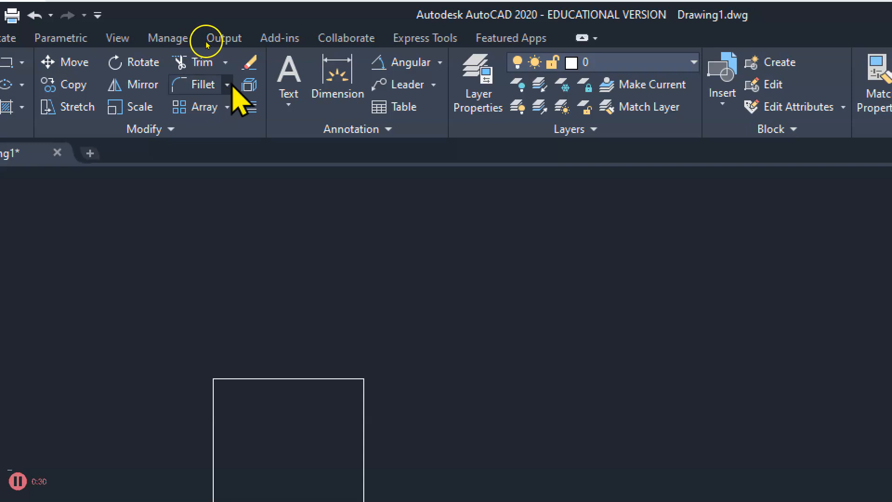
click(227, 85)
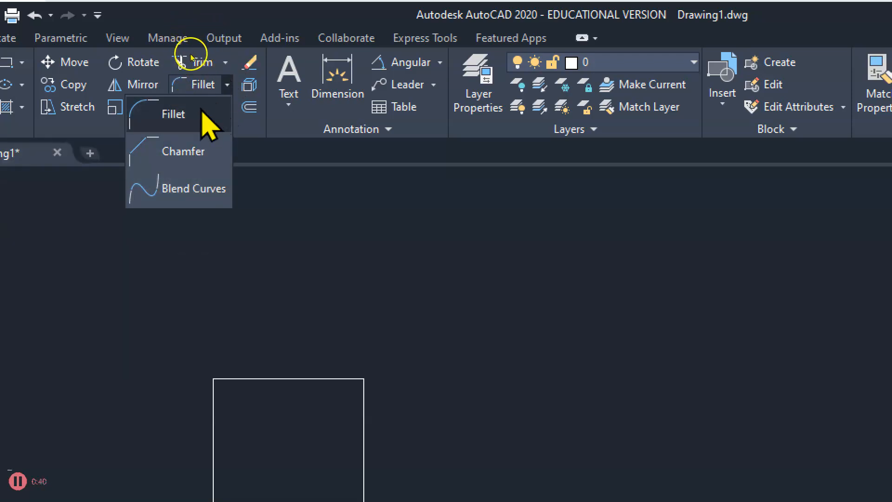
click(165, 115)
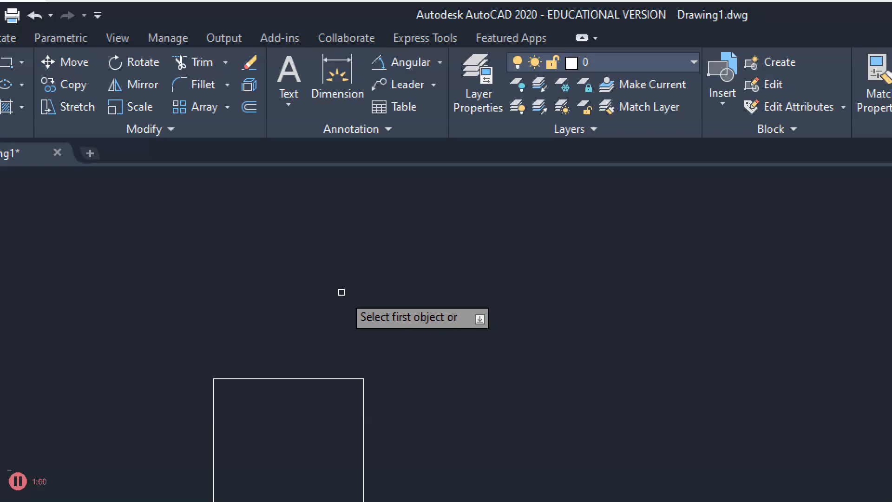
text(S)
key(BackSpace)
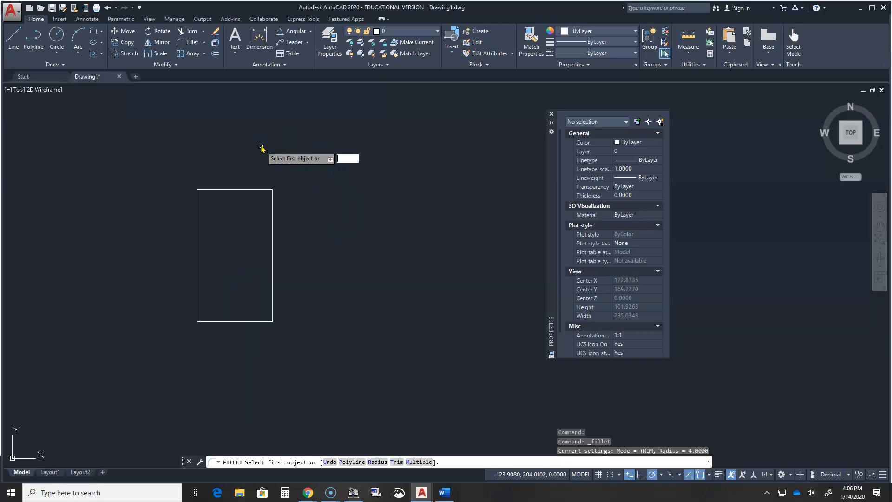
click(288, 161)
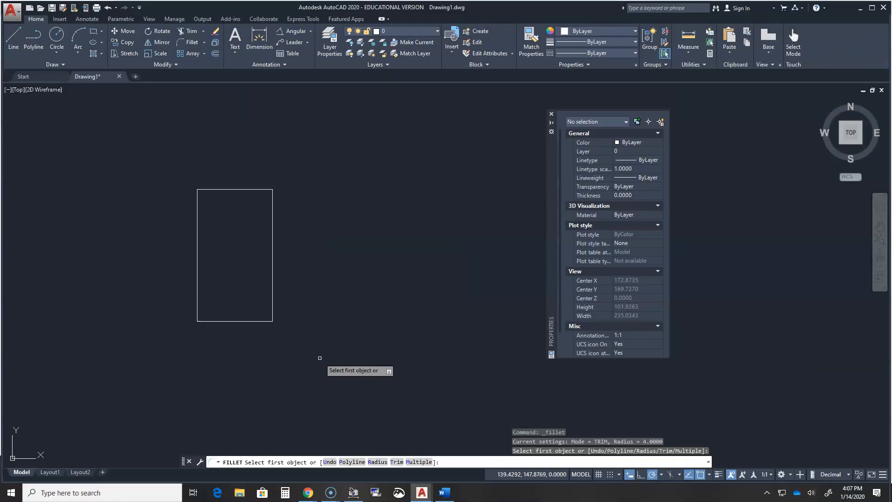
text(r)
key(Return)
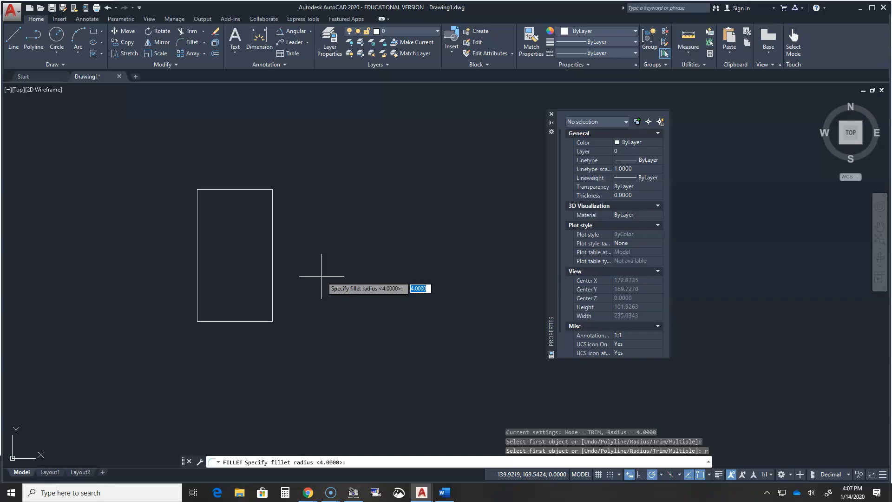
text(20)
key(Return)
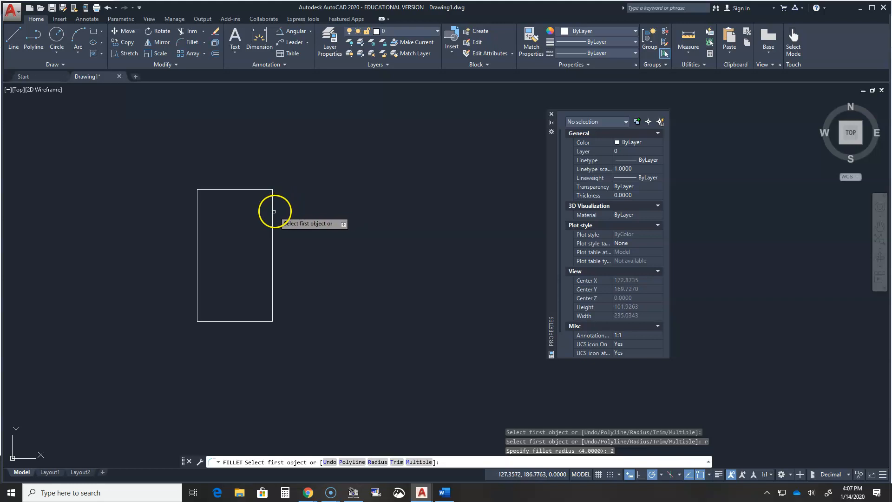
click(272, 213)
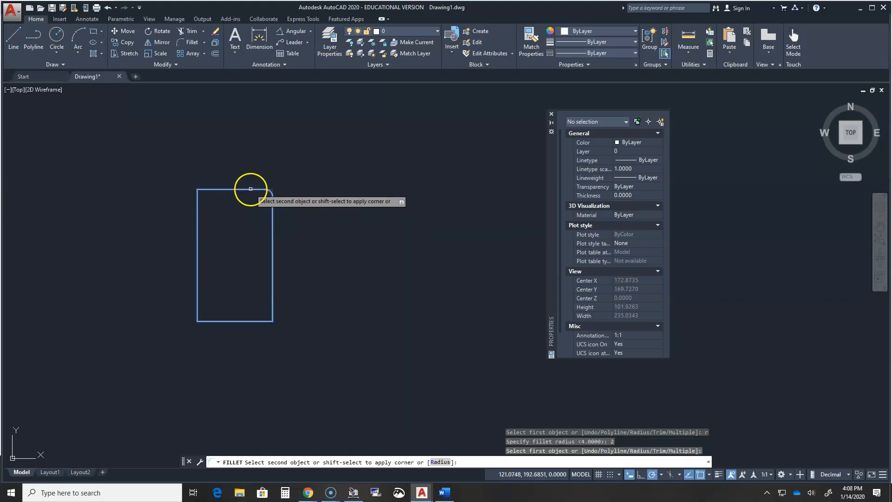
click(247, 189)
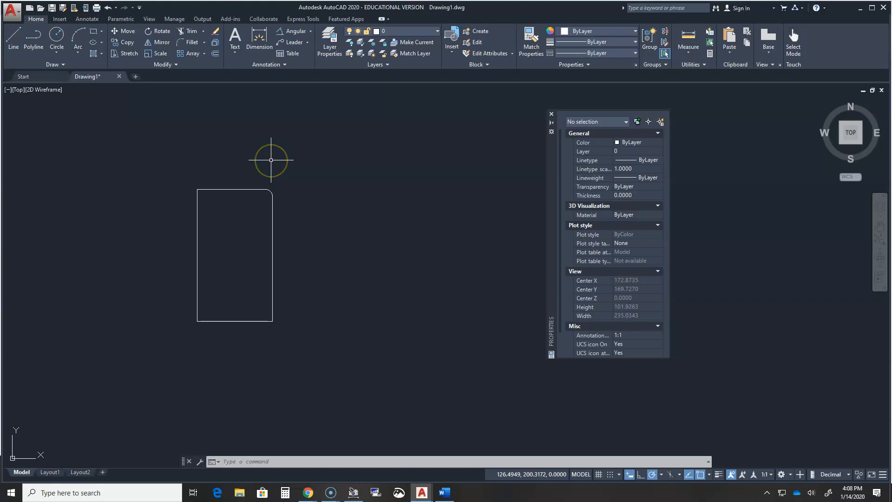
Step: Fillet the rectangle's upper-left corner with the same radius of 2
key(Return)
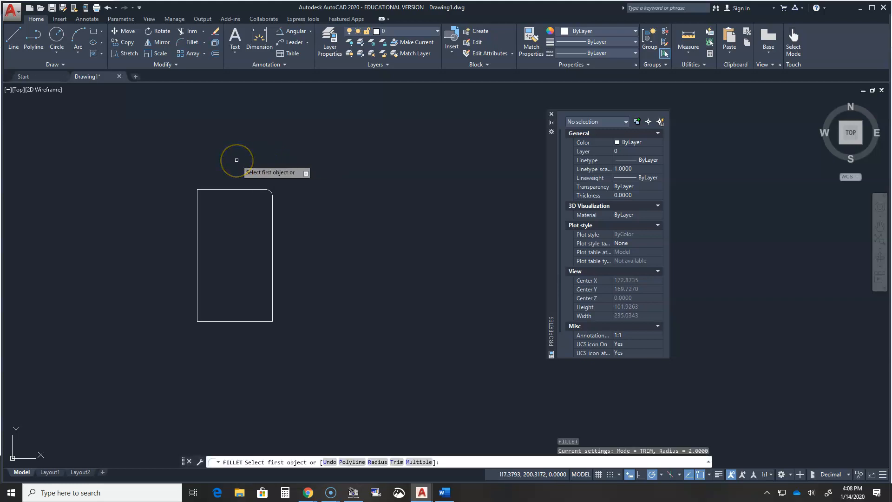
click(210, 189)
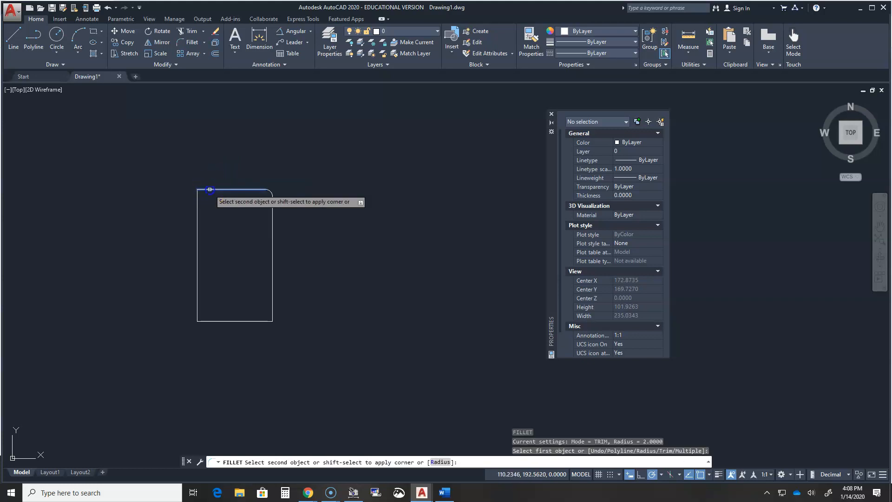
click(197, 204)
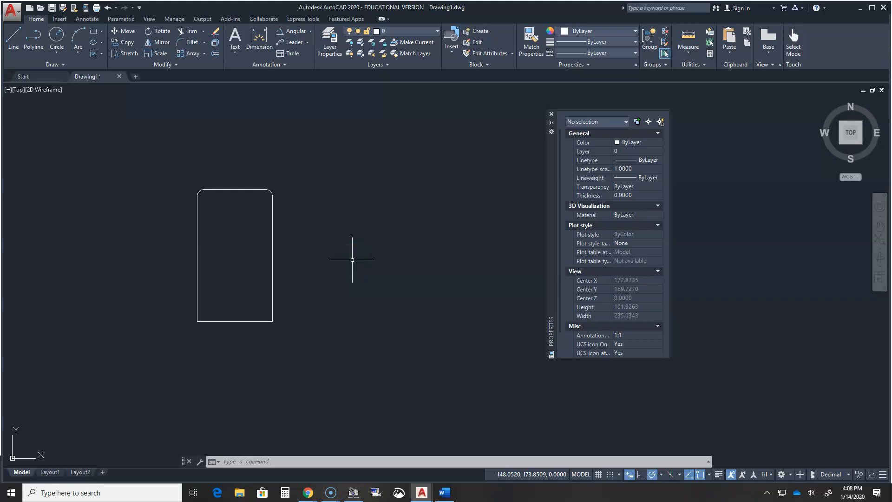
Step: Fillet the rectangle's lower-right corner, changing the fillet radius to 3
text(f)
key(Return)
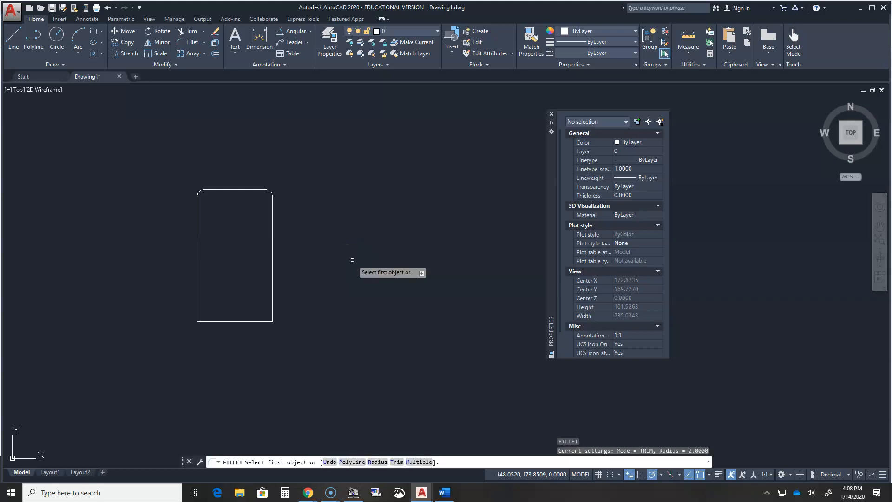
click(270, 277)
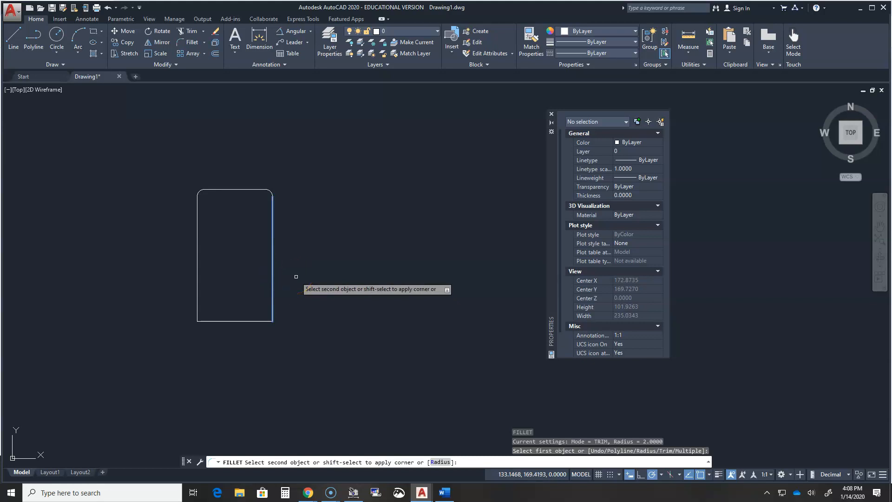
click(272, 281)
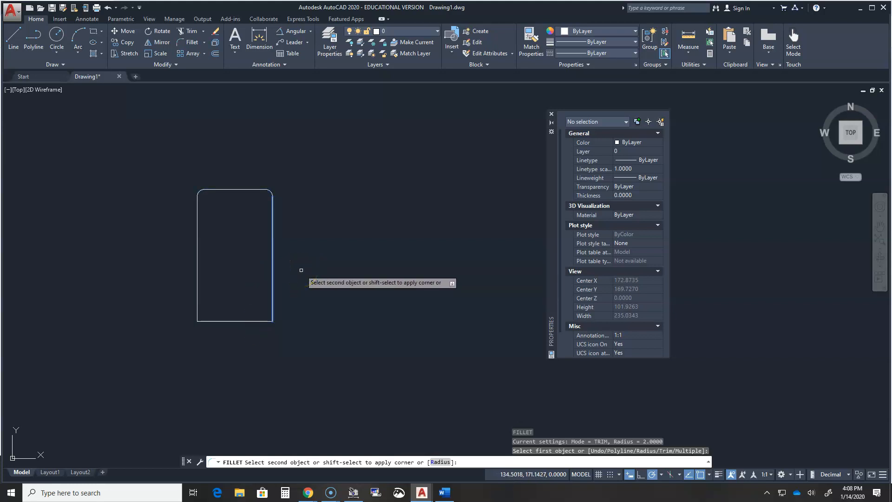
text(r)
key(Return)
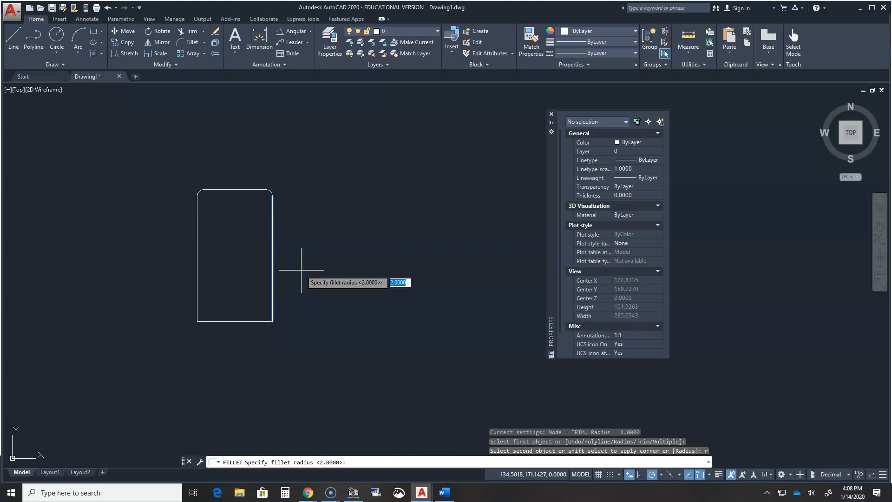
text(3)
key(Return)
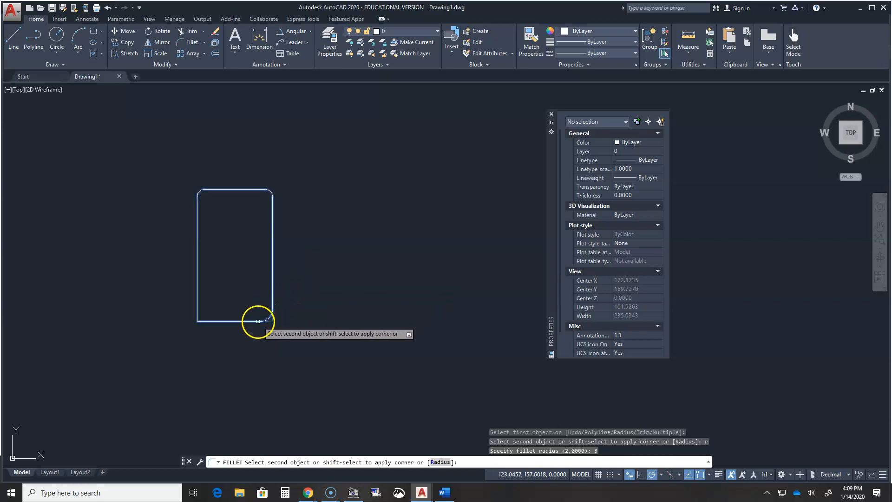
click(259, 317)
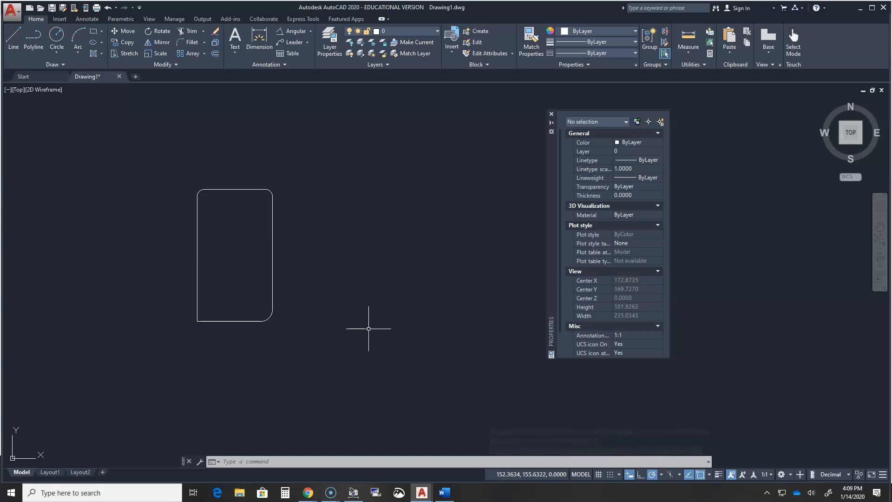
Step: Fillet the rectangle's lower-left corner between the bottom and left edges, keeping the radius of 3
text(f)
key(Return)
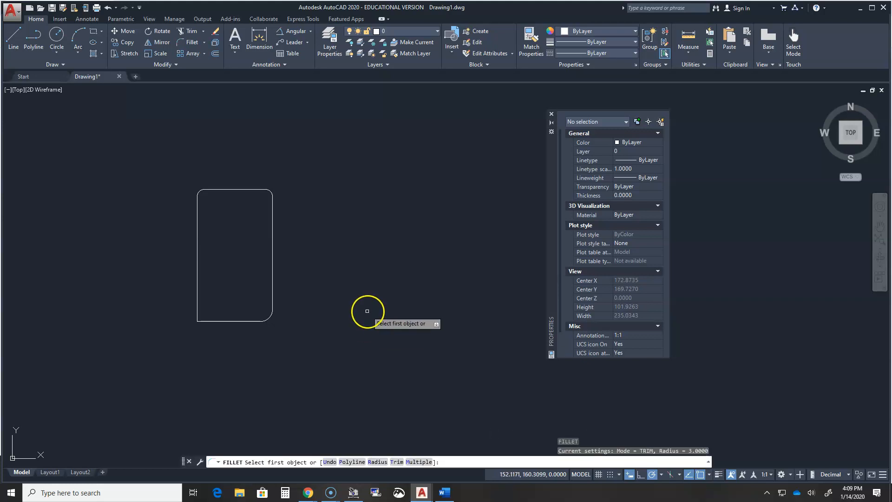
click(221, 321)
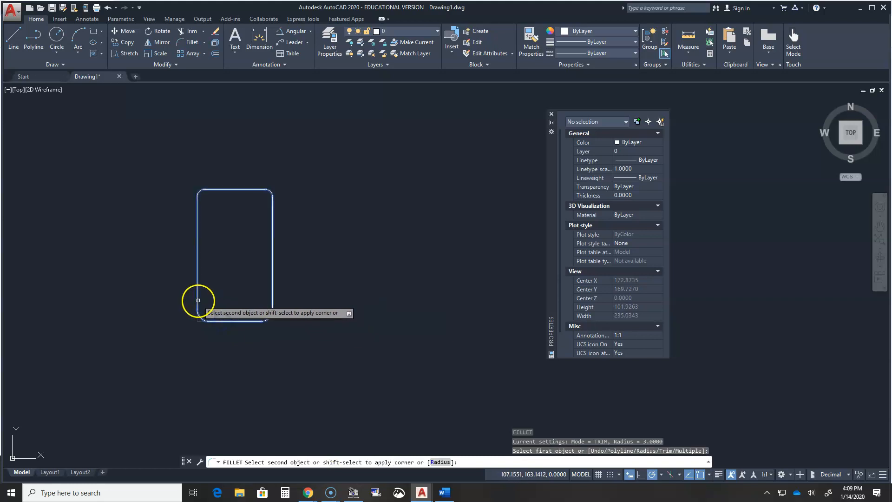
click(197, 300)
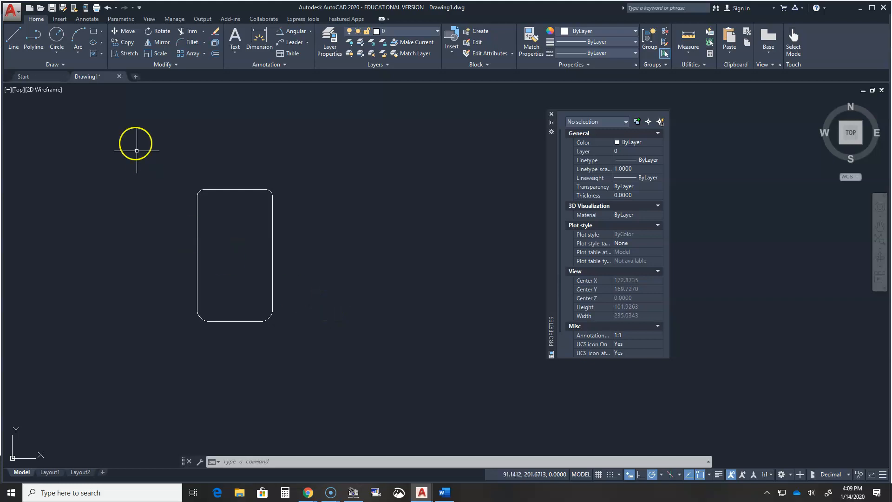
Step: Undo all the corner fillets on the rectangle
click(108, 8)
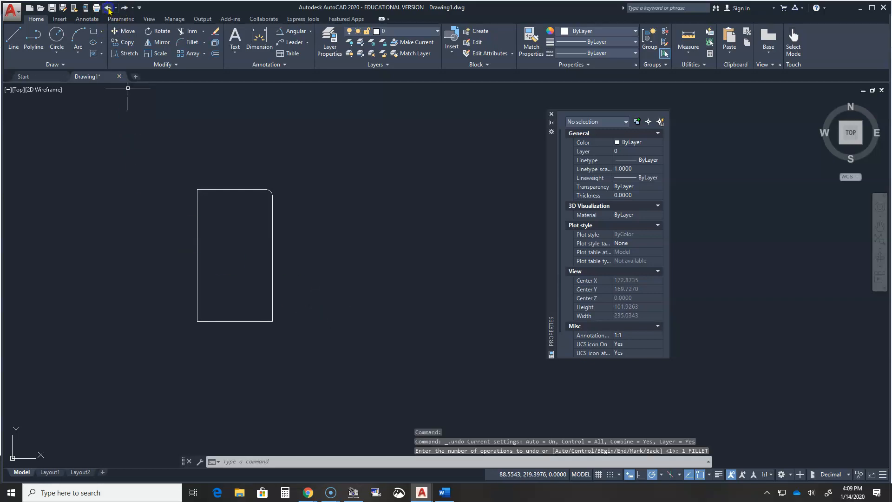
click(109, 8)
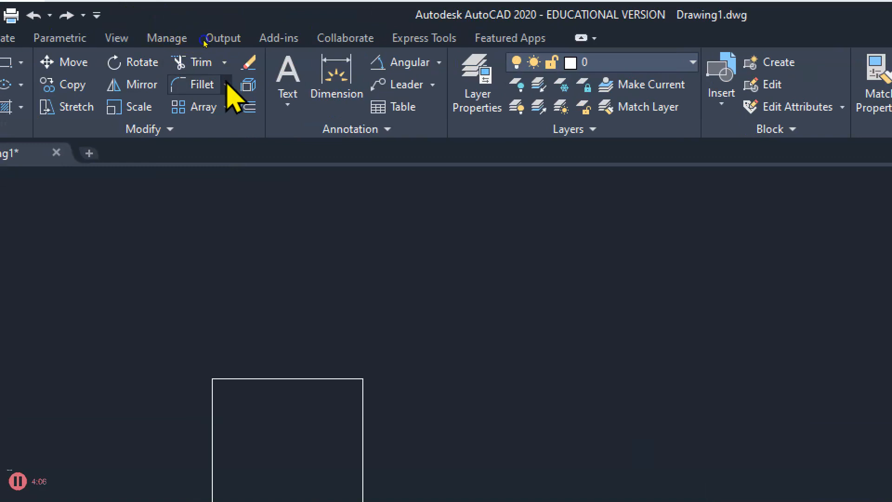
Step: Chamfer the rectangle's upper-right corner with a first distance of 6 along the top edge and a second distance of 4 along the right edge
click(226, 85)
click(176, 155)
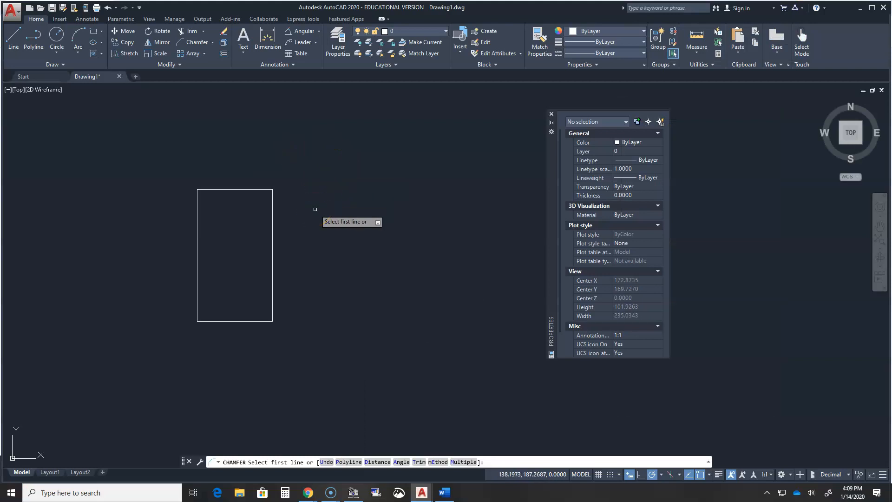
click(315, 213)
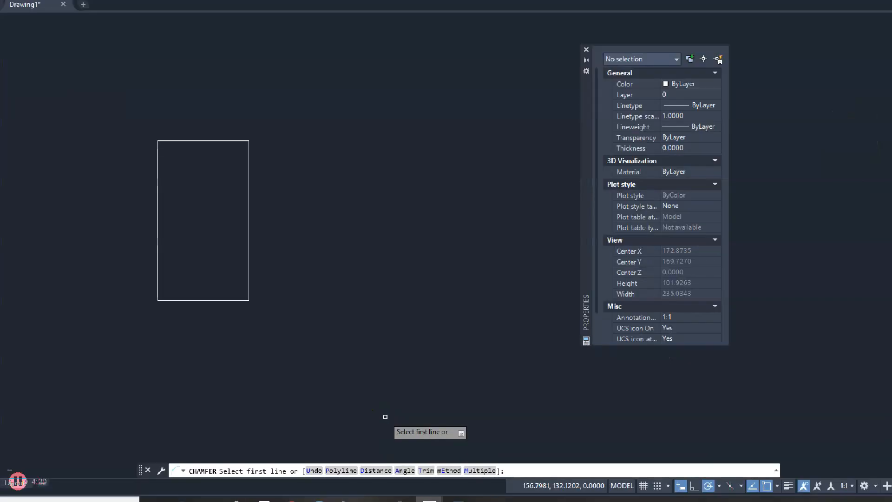
mouse_move(385, 489)
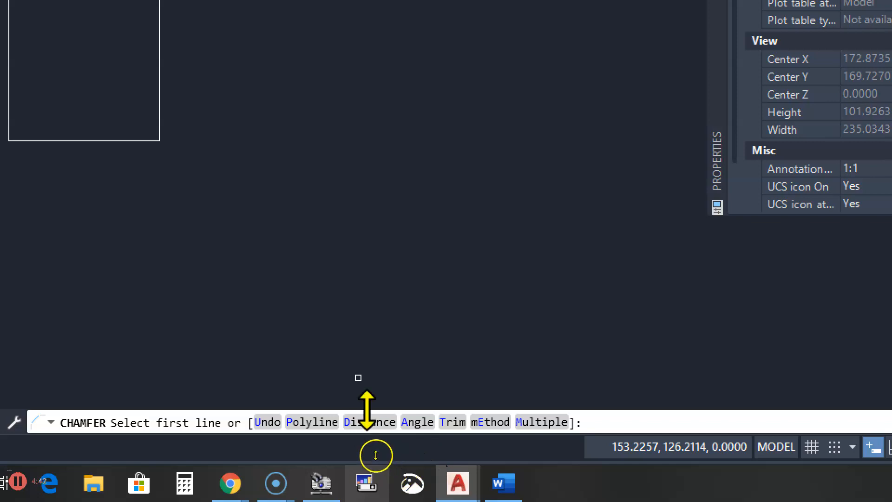
scroll(368, 291, down, 2)
scroll(368, 291, up, 1)
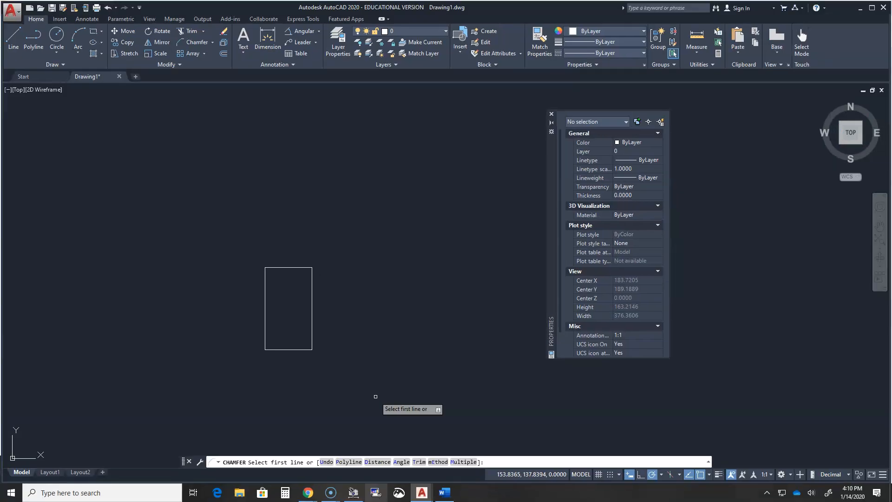
scroll(199, 215, up, 4)
middle_drag(336, 294, 299, 344)
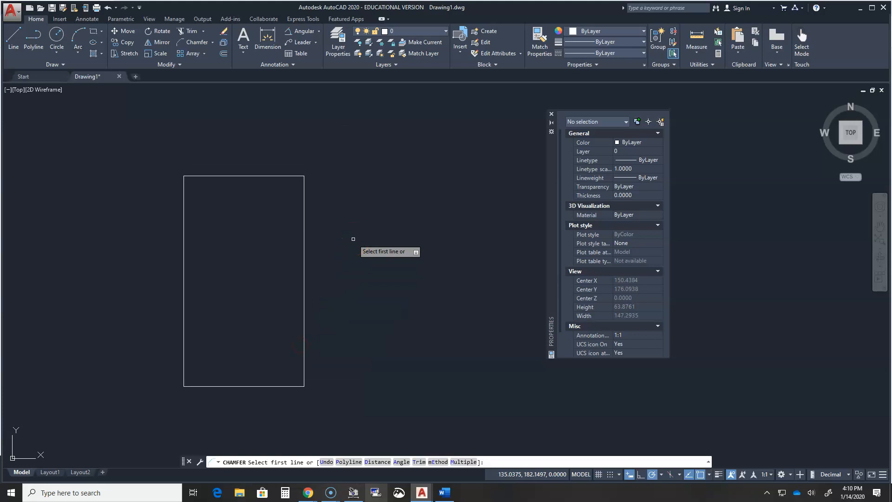
text(d)
key(Return)
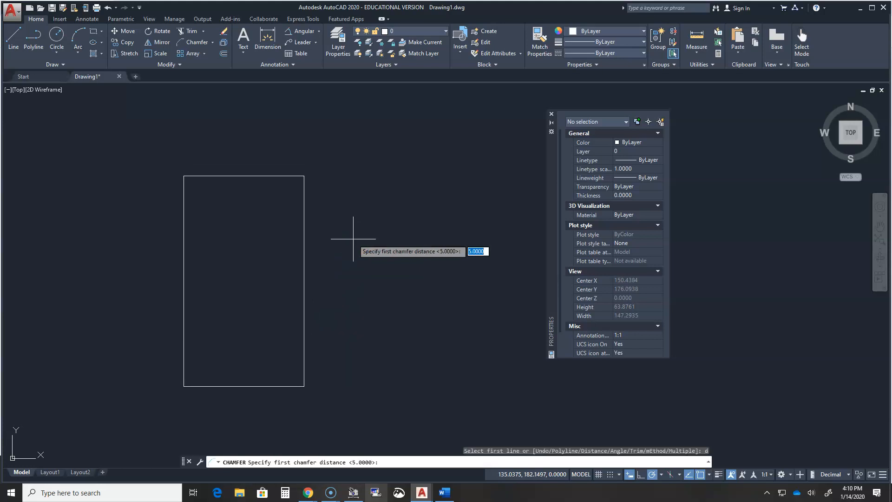
click(331, 238)
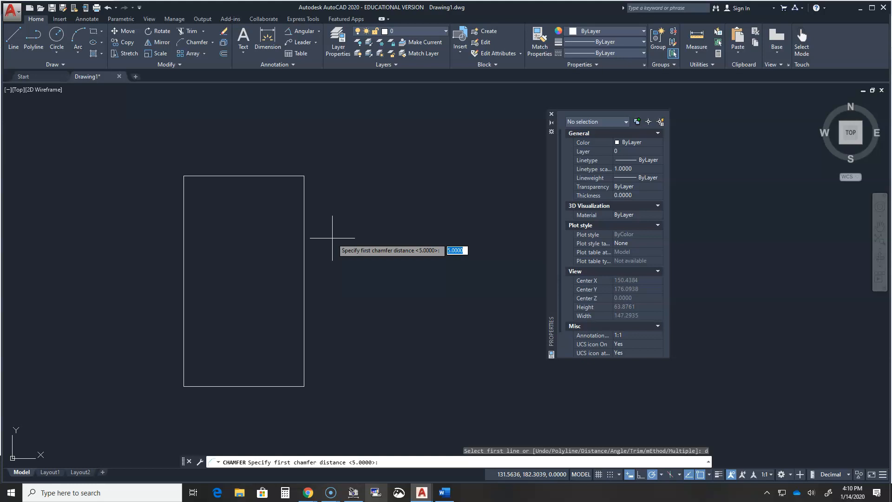
key(Return)
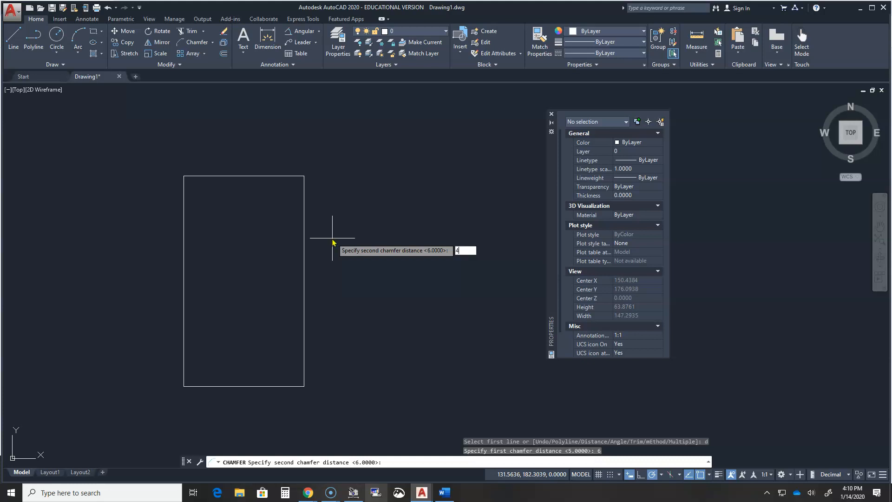
key(Return)
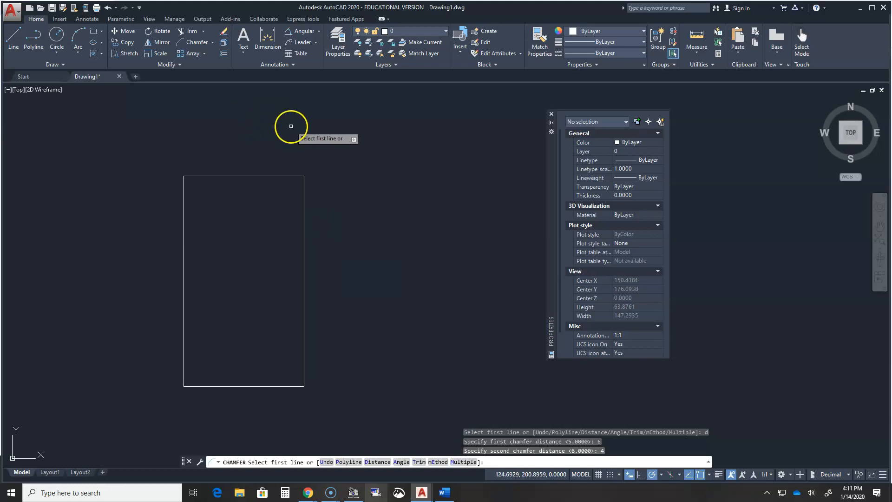
click(257, 176)
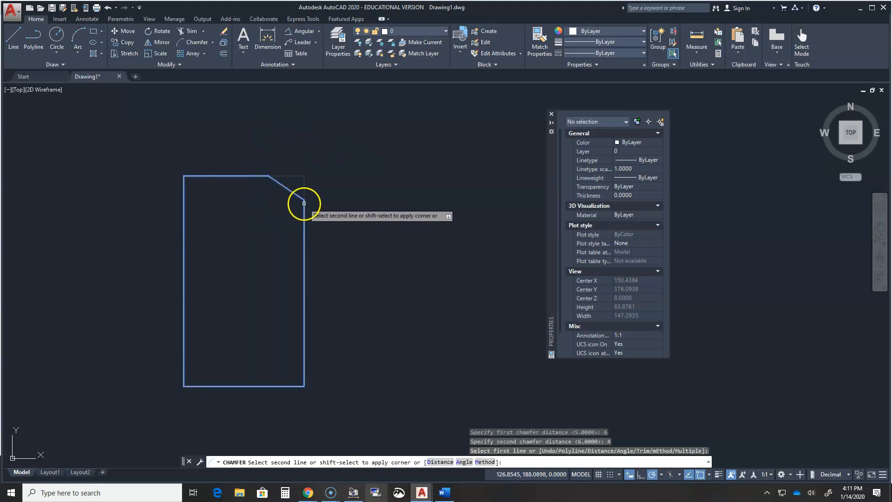
click(303, 200)
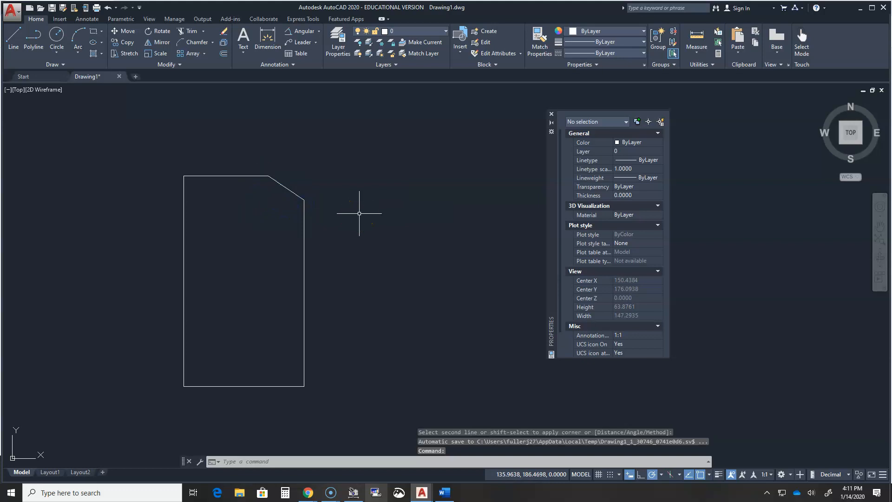
click(304, 225)
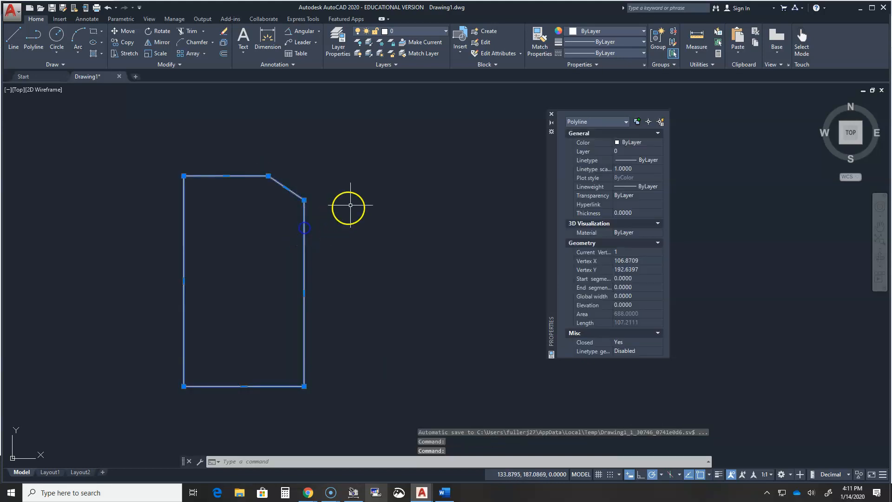
click(317, 232)
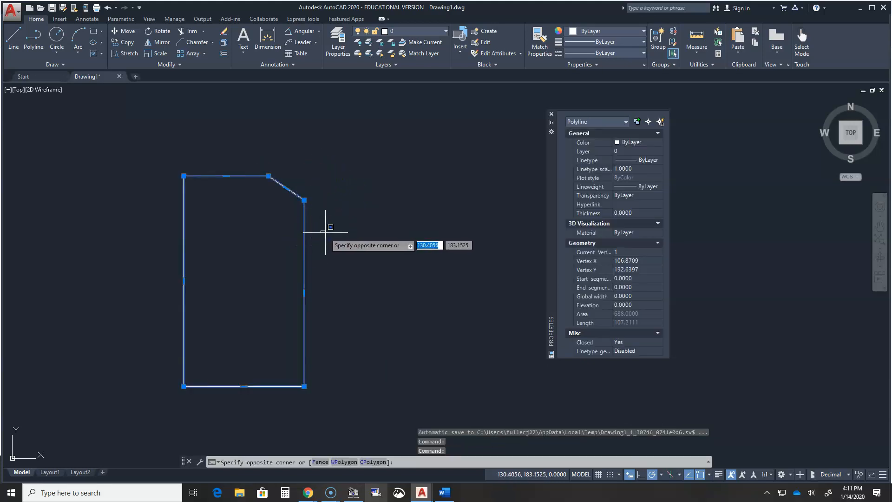
key(Escape)
key(Escape)
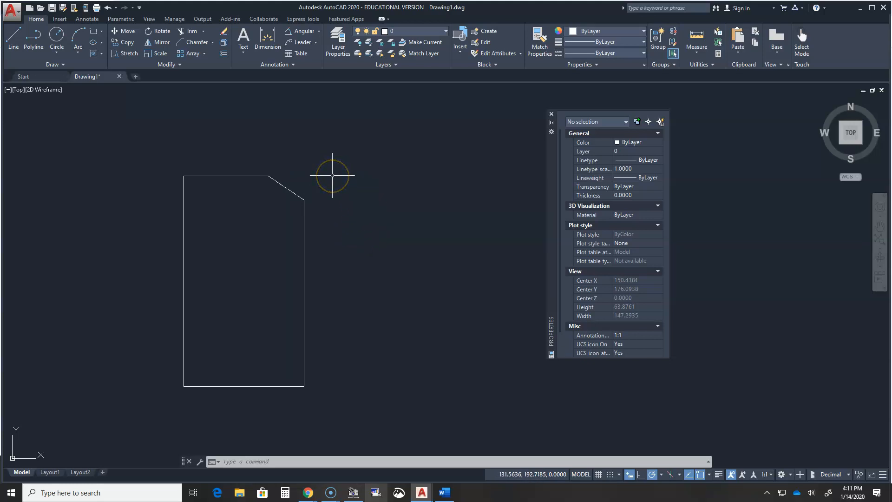
Step: Chamfer the rectangle's lower-right corner with a first distance of 2 along the right edge and a second distance of 5 along the bottom edge
key(Return)
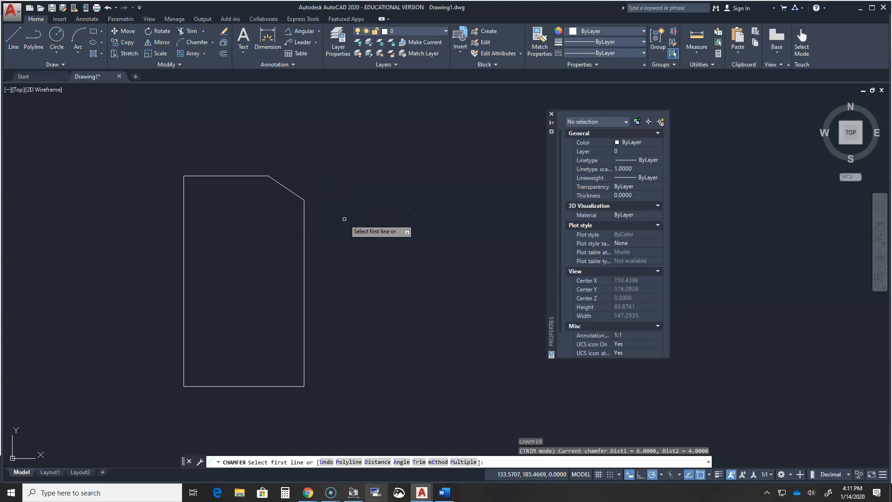
text(d)
key(Return)
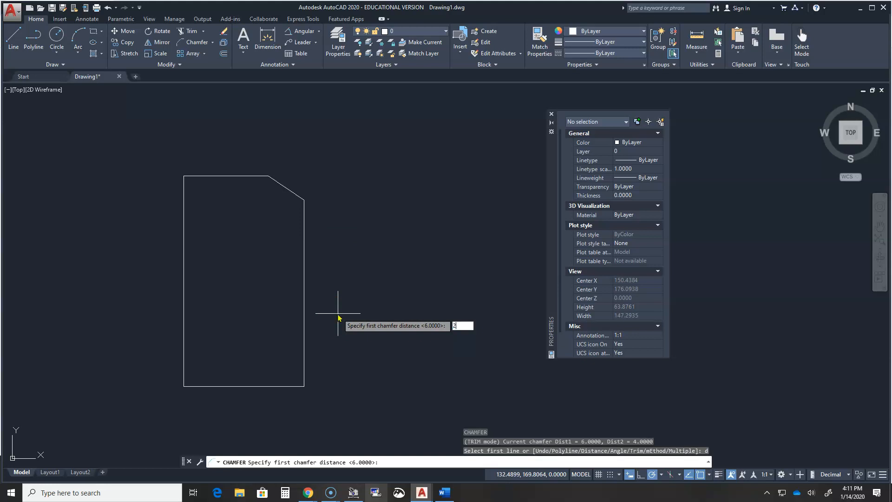
key(Return)
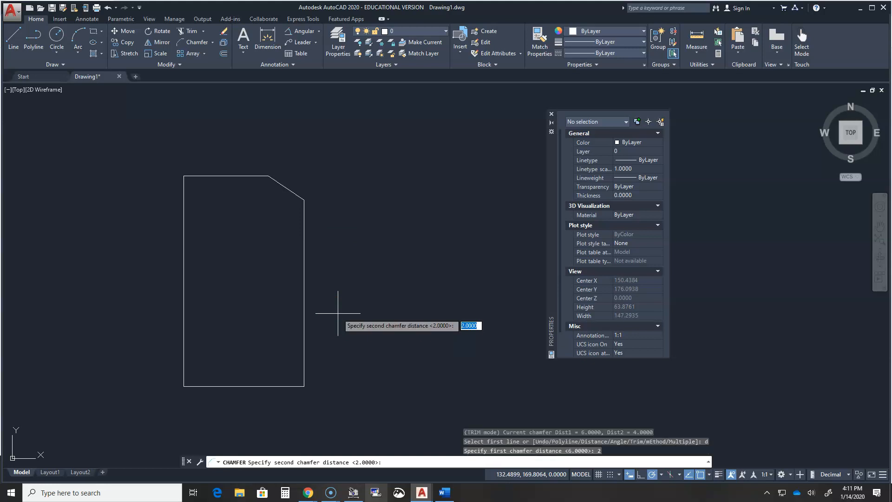
key(Return)
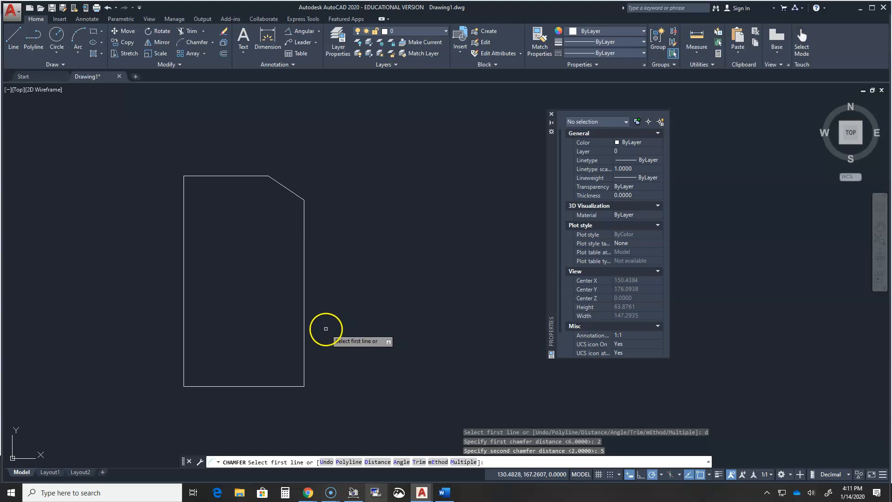
click(303, 334)
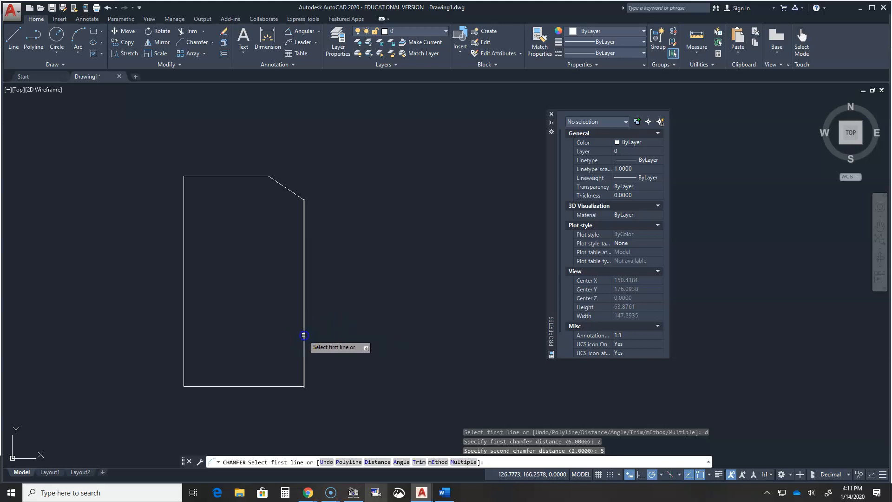
click(260, 386)
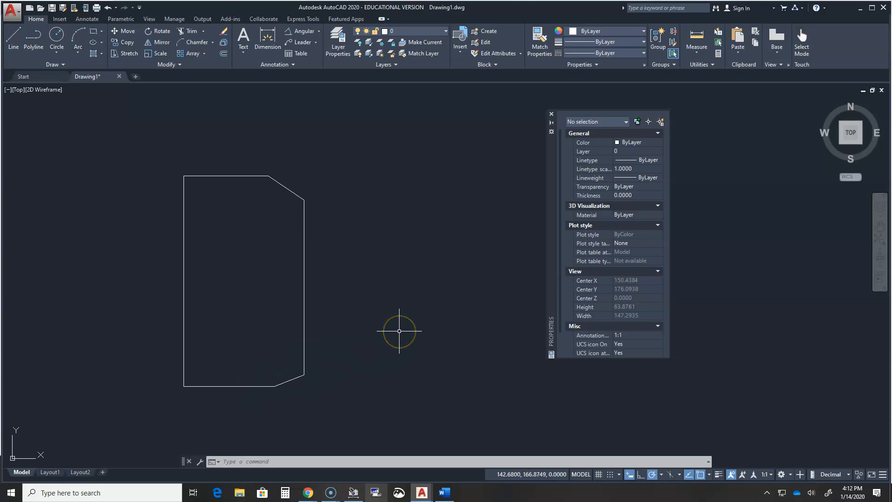
Step: Chamfer the rectangle's upper-left corner by the angle method, using length 5 on the left edge and an angle of 35 degrees
text(cha)
key(Return)
text(a)
key(Return)
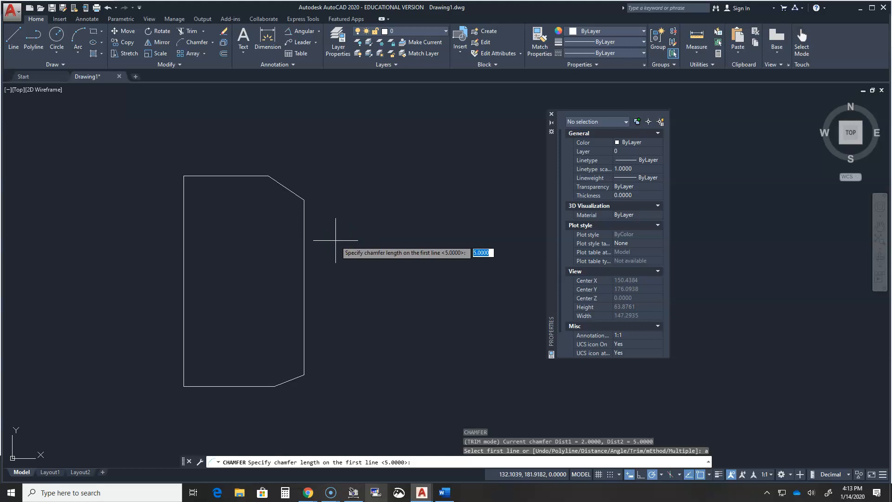
text(5)
key(Return)
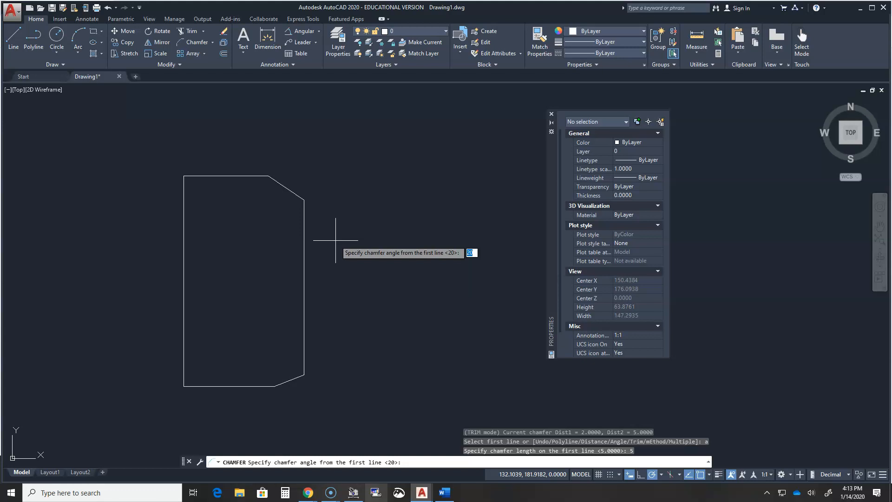
text(35)
key(Return)
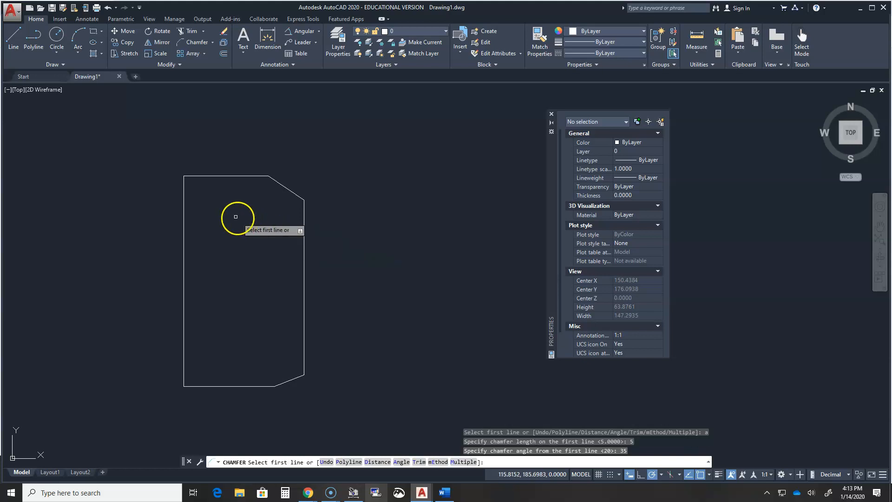
click(183, 202)
click(211, 175)
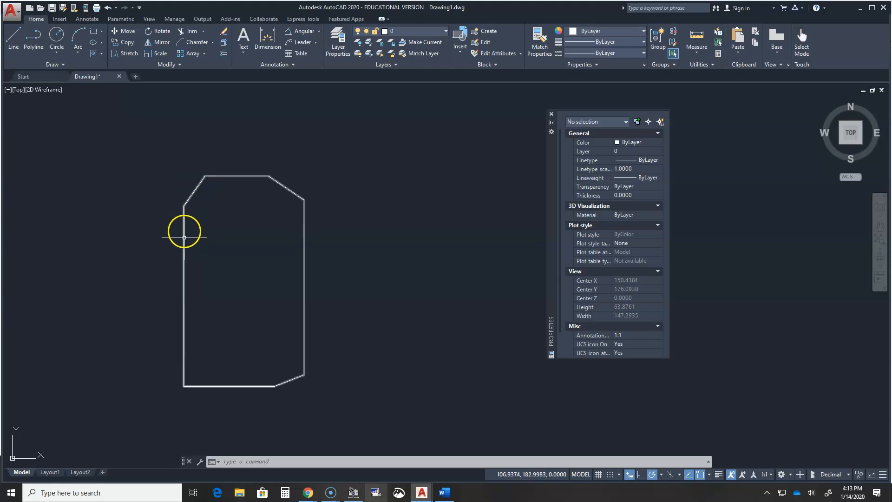
mouse_move(184, 240)
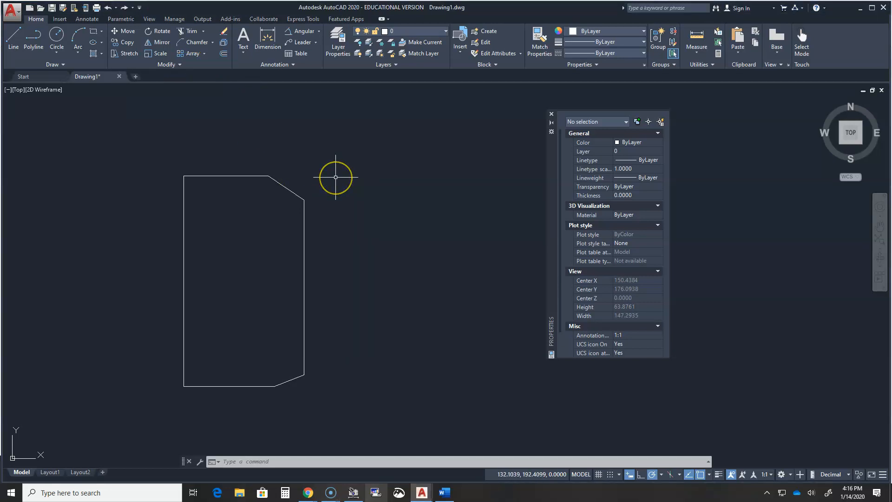
text(undo)
key(Return)
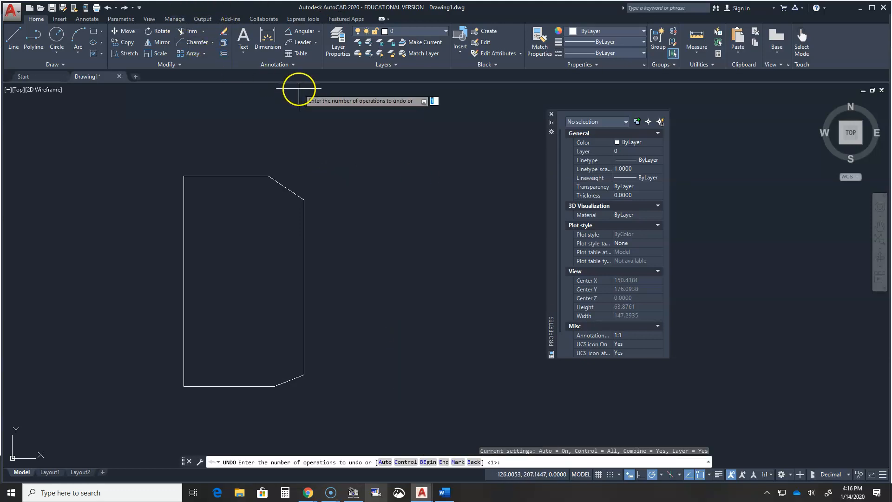
key(Escape)
Step: Chamfer the upper-left corner between the left and top edges with the Angle option, length 5 along the left edge and angle 35
click(197, 42)
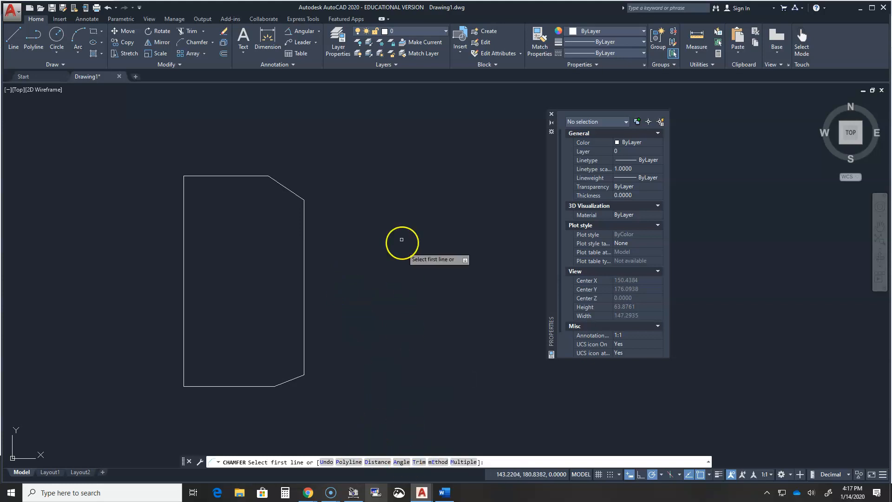
text(a)
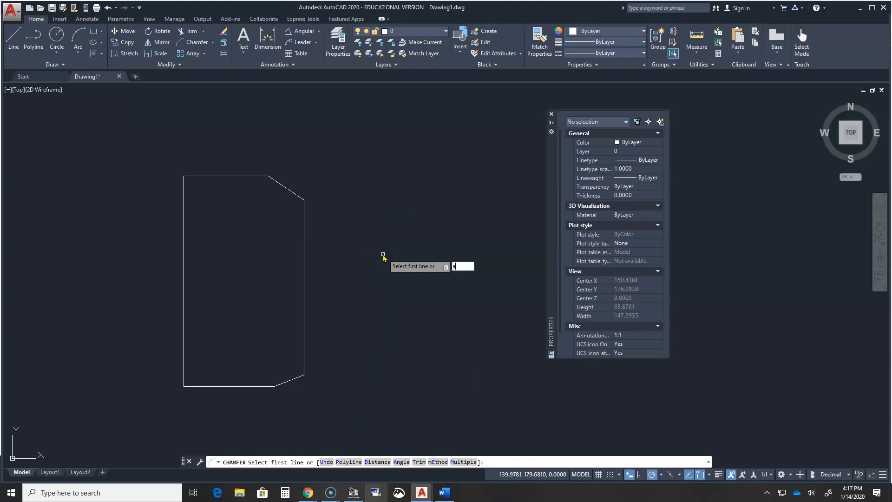
key(Return)
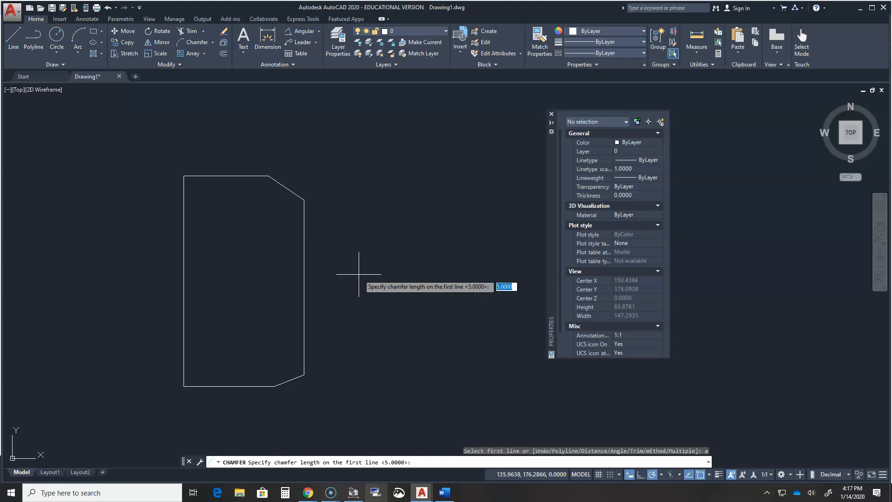
text(5)
key(Return)
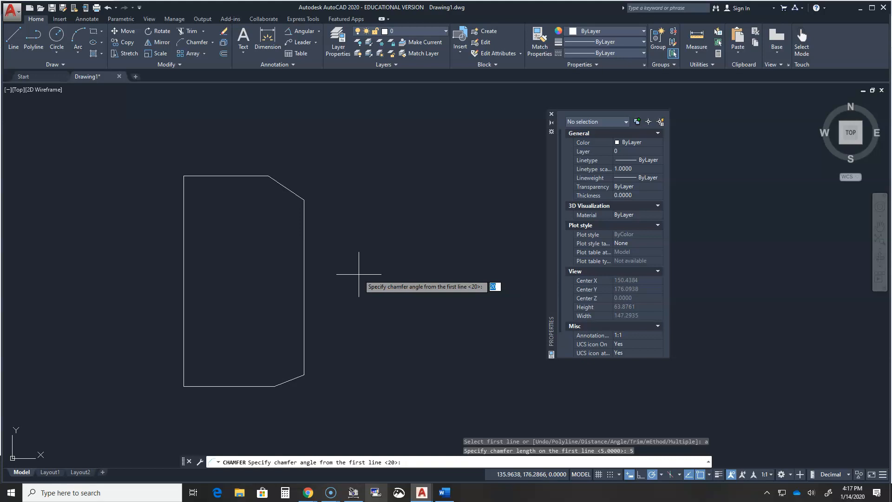
text(35)
key(Return)
scroll(358, 276, up, 2)
scroll(348, 265, down, 2)
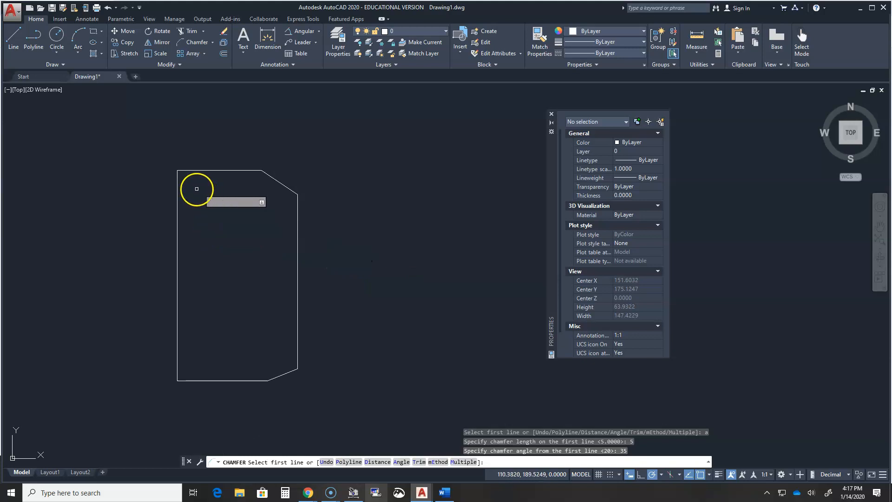
click(178, 209)
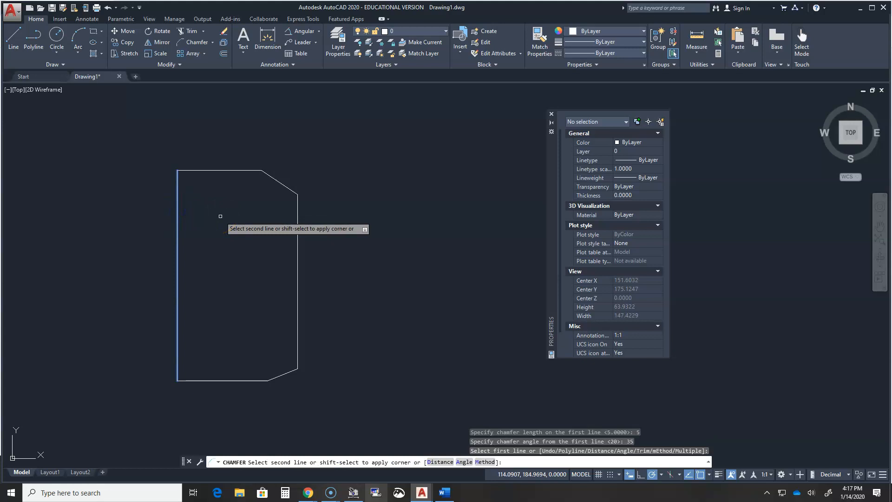
click(208, 170)
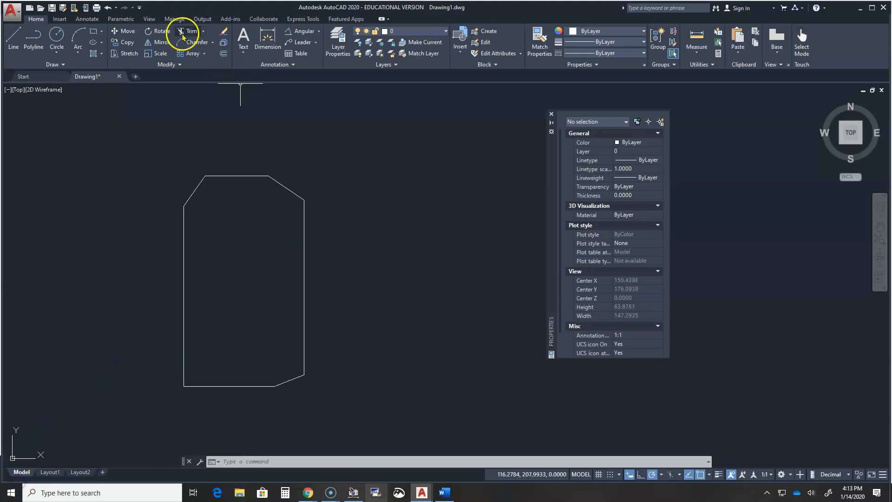
click(186, 42)
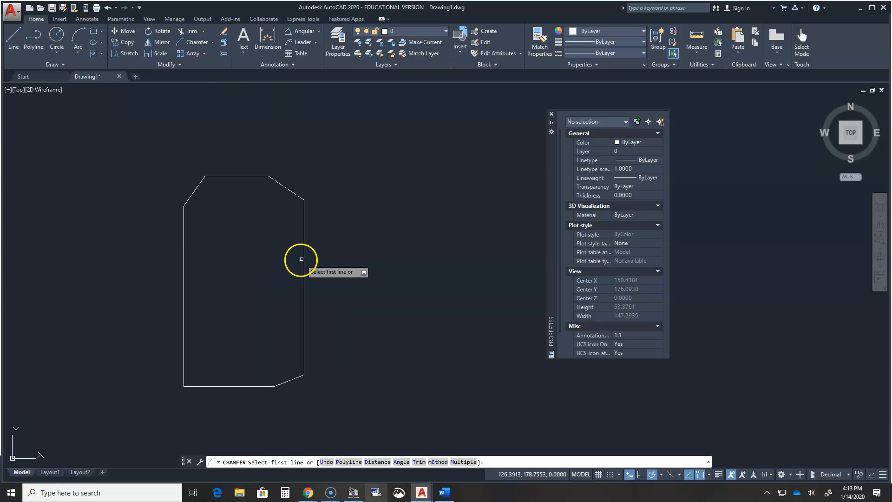
click(204, 386)
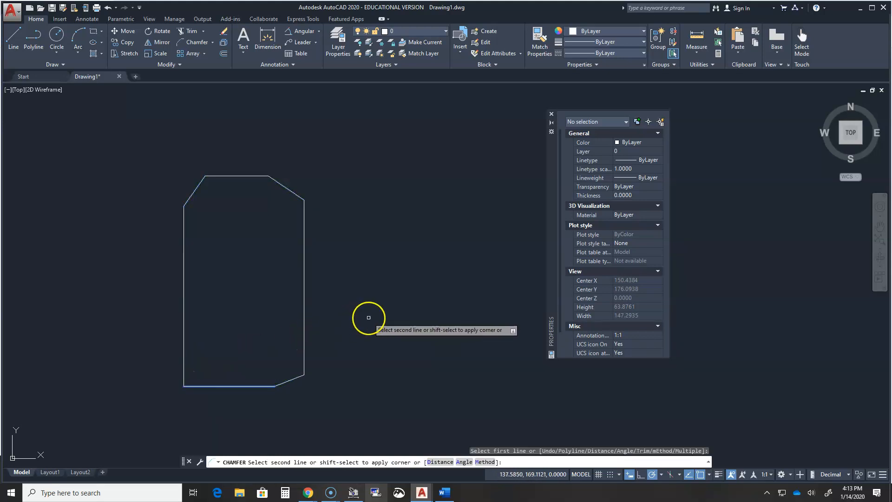
text(a)
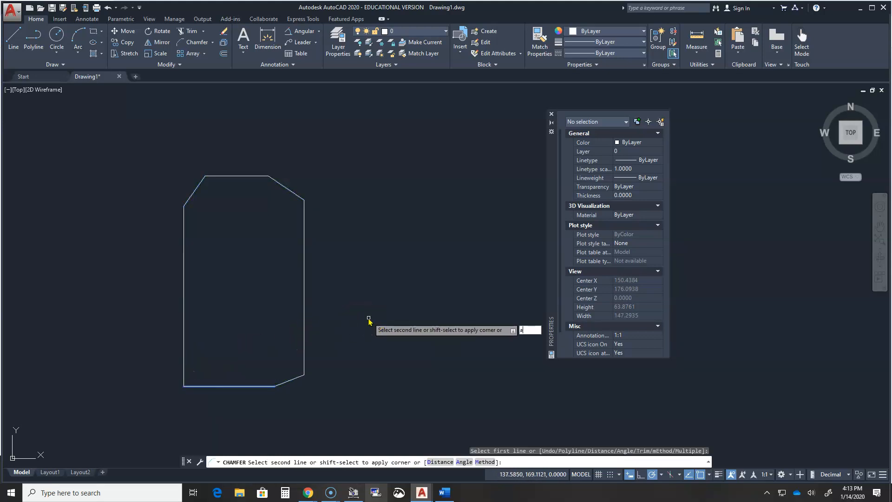
key(Return)
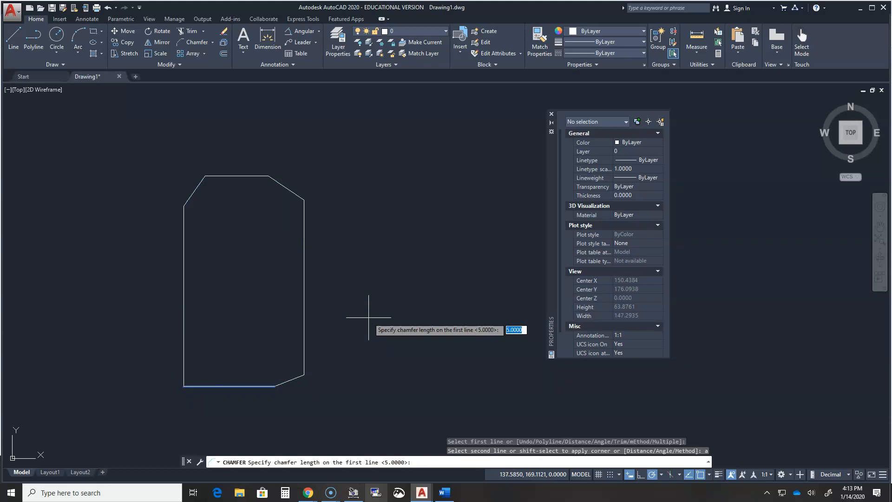
key(Escape)
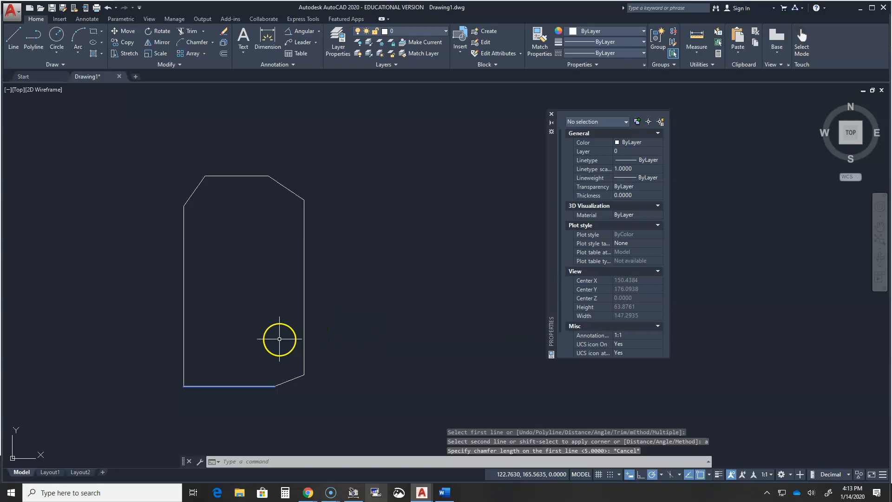
key(Escape)
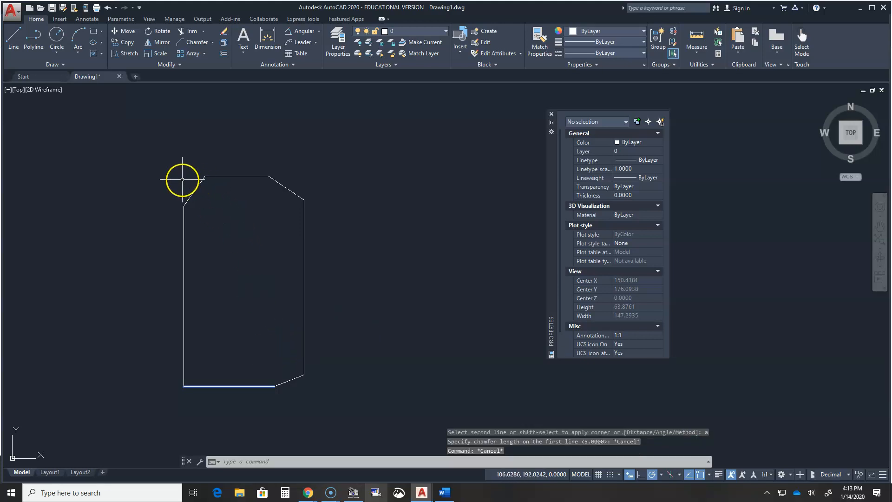